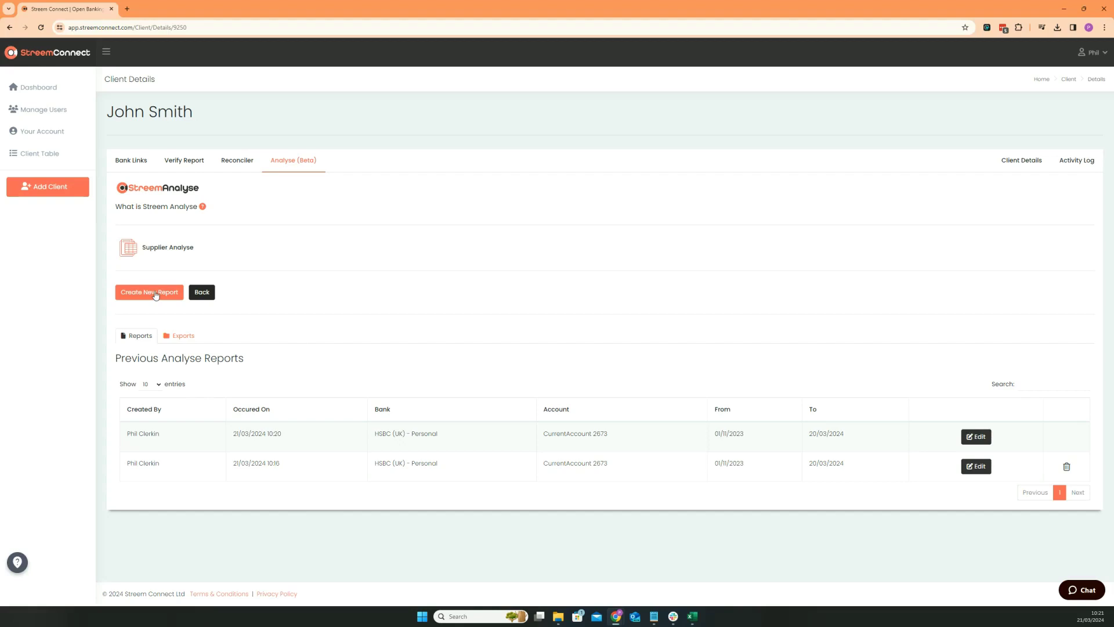
Step: Create a new report for the HSBC account, 01/11/2023 to 21/03/2024, and build it
left_click(156, 293)
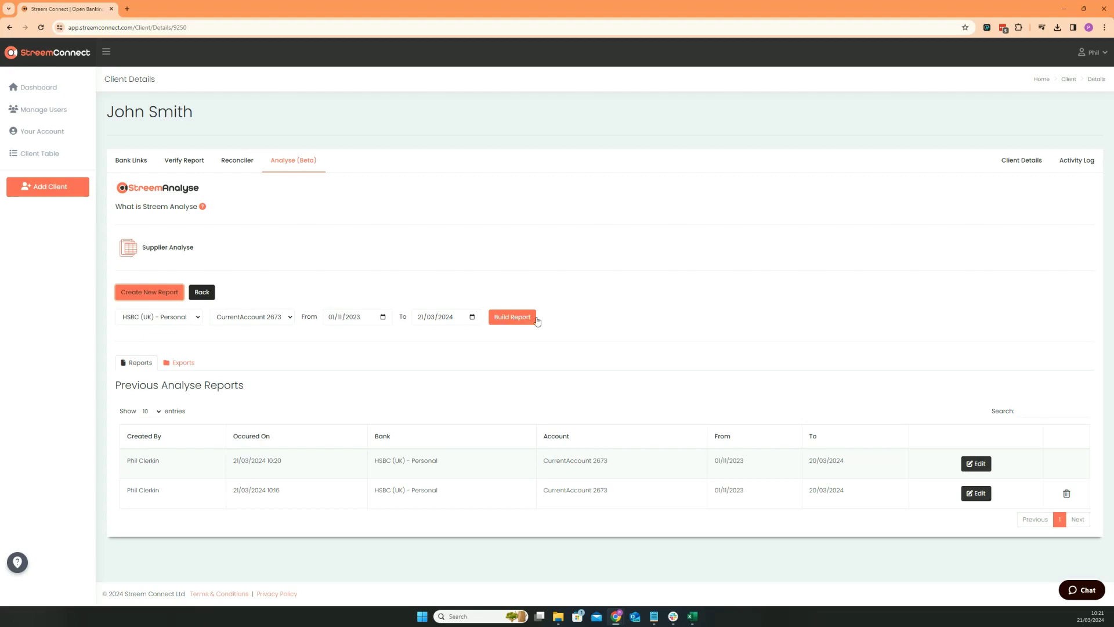
left_click(510, 319)
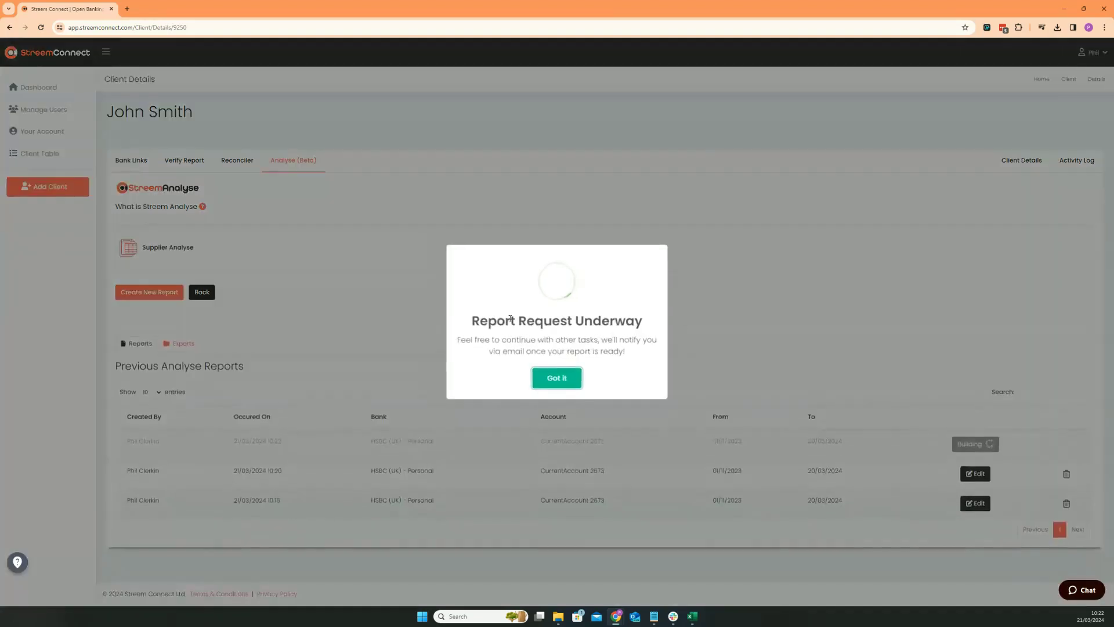
left_click(556, 383)
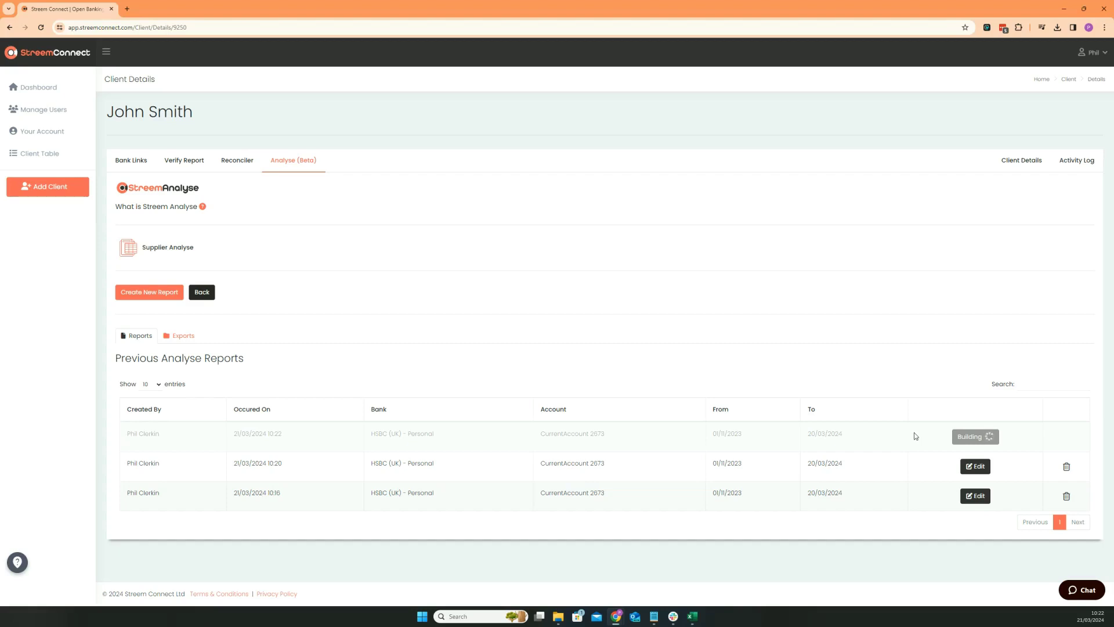
Step: Open the 21/03/2024 10:20 report for editing
left_click(979, 468)
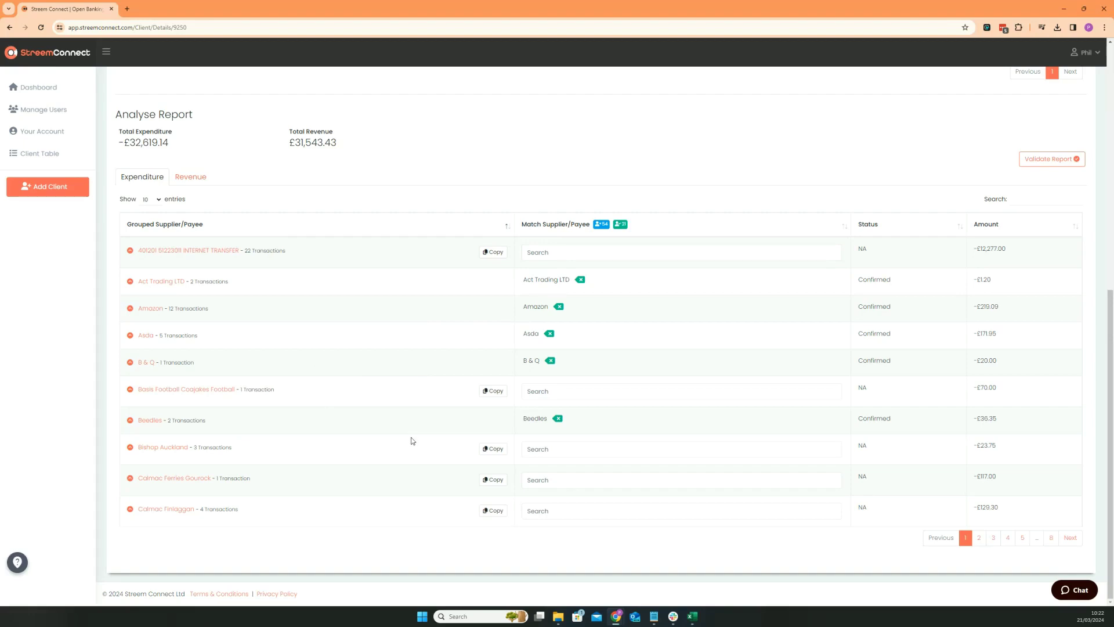
Step: Copy Bishop Auckland into its match field and add it to the database as a payee
left_click(484, 451)
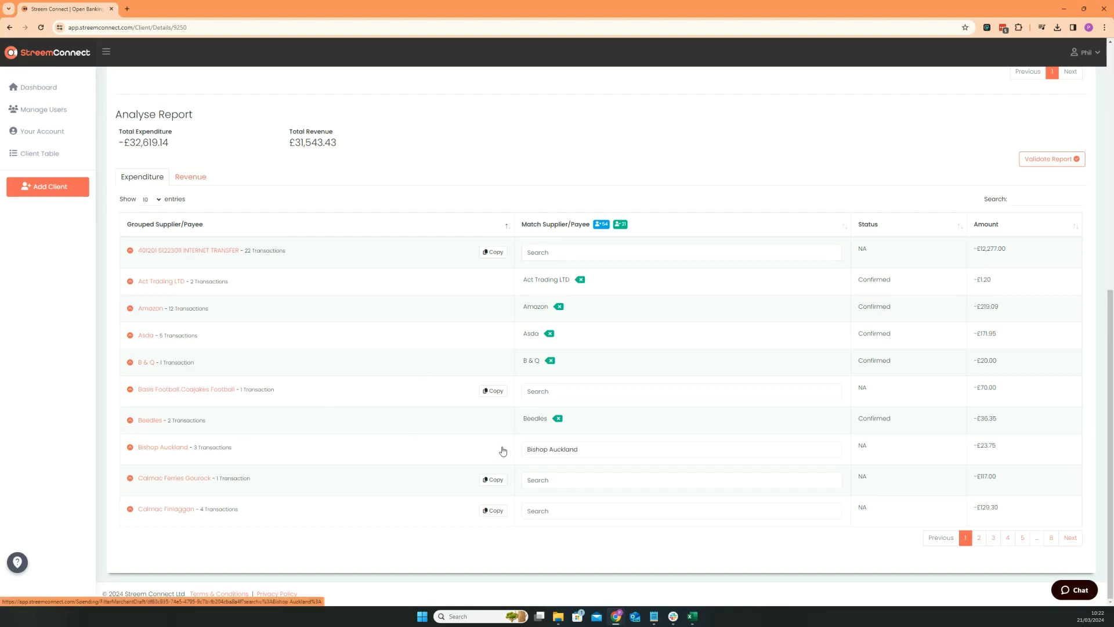
left_click(580, 450)
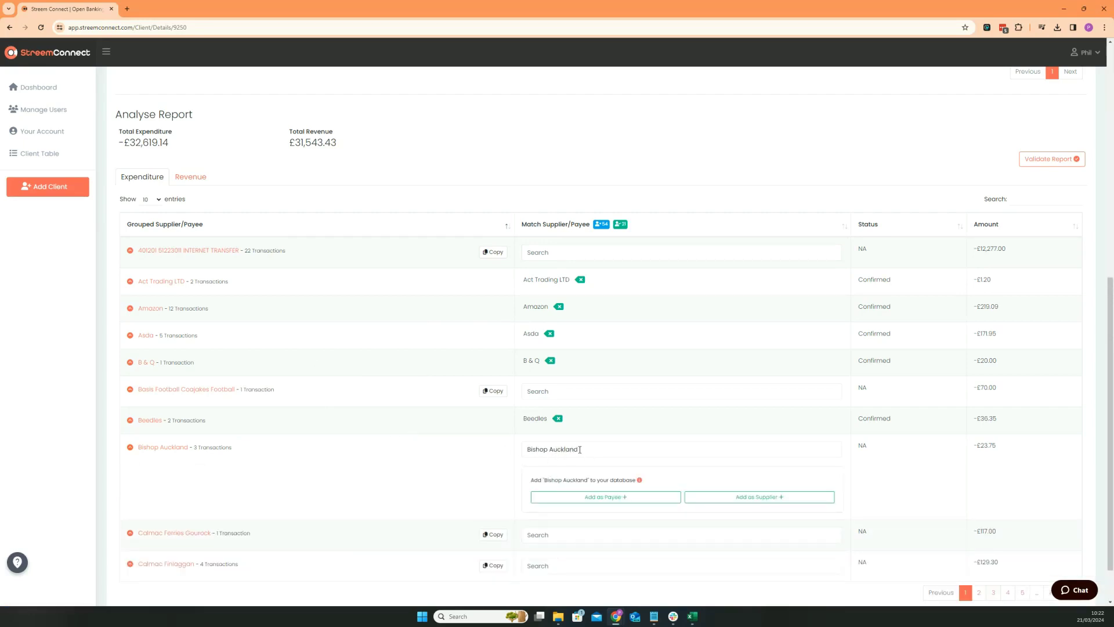
scroll(579, 450, "down", 1)
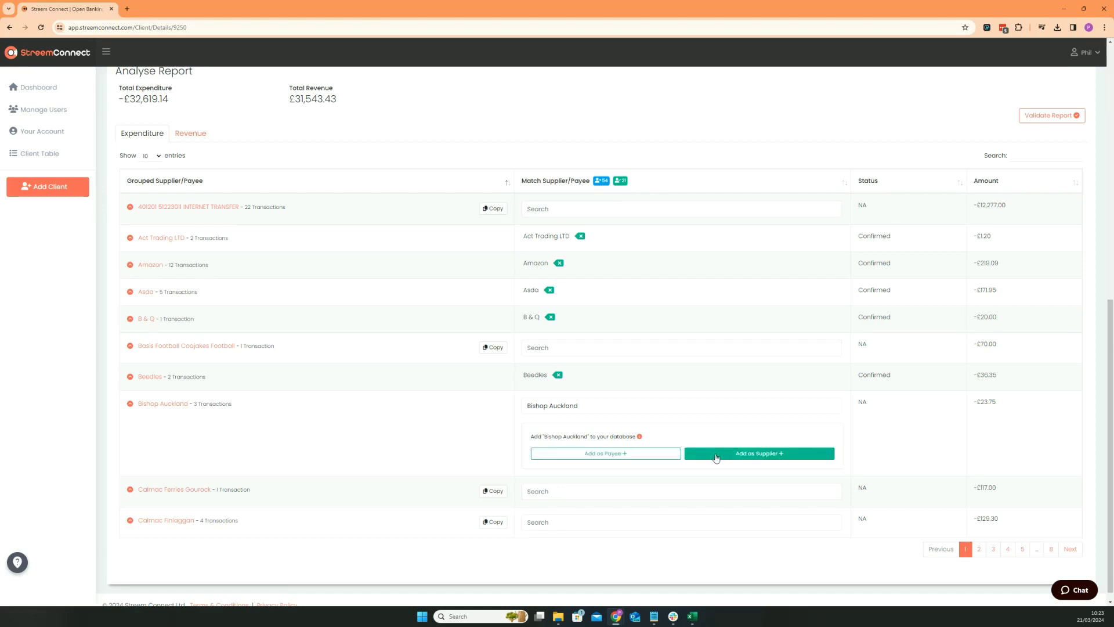
left_click(644, 458)
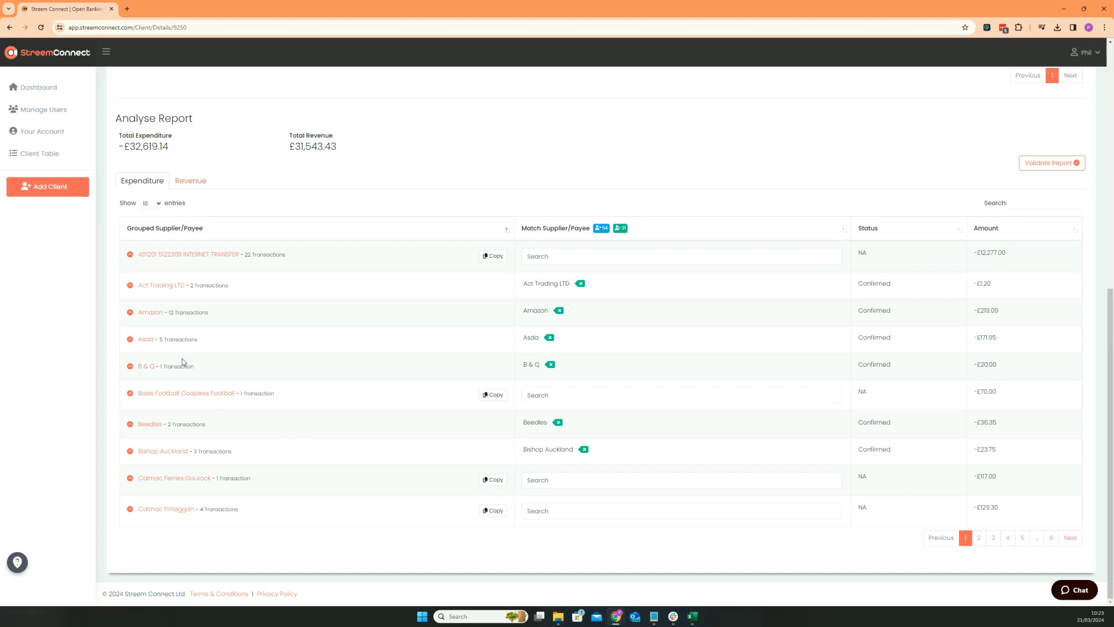
left_click(145, 340)
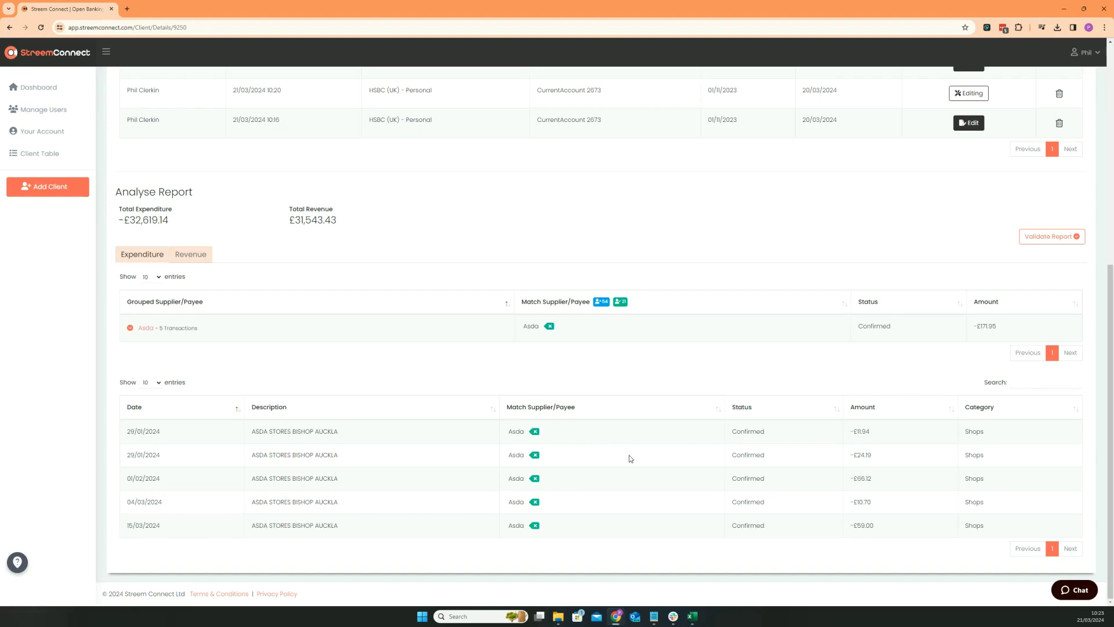
left_click(146, 329)
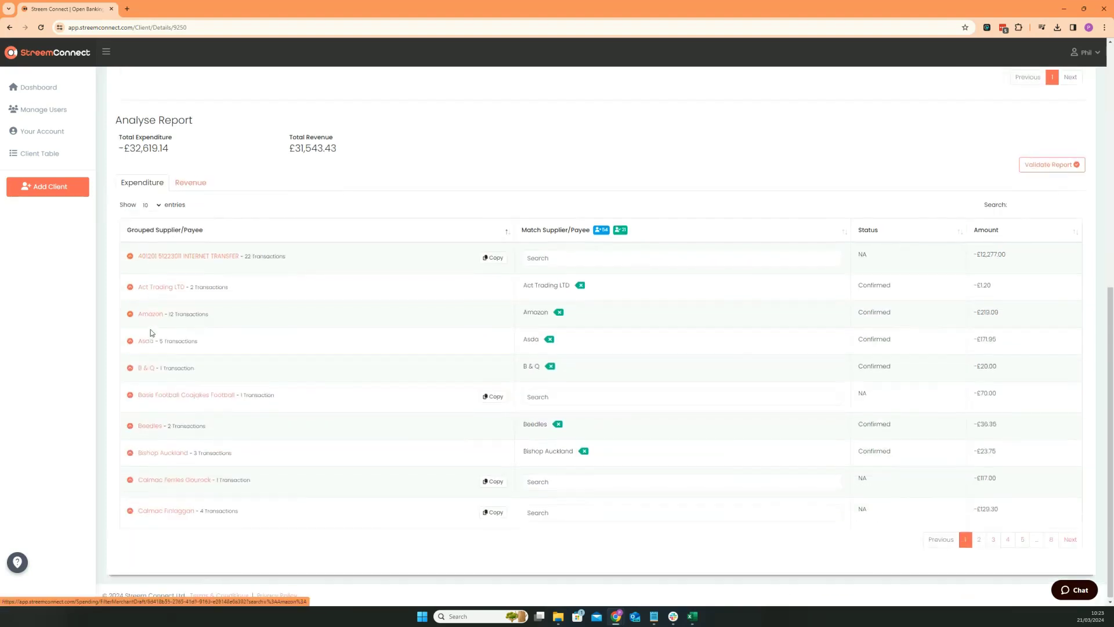
left_click(196, 185)
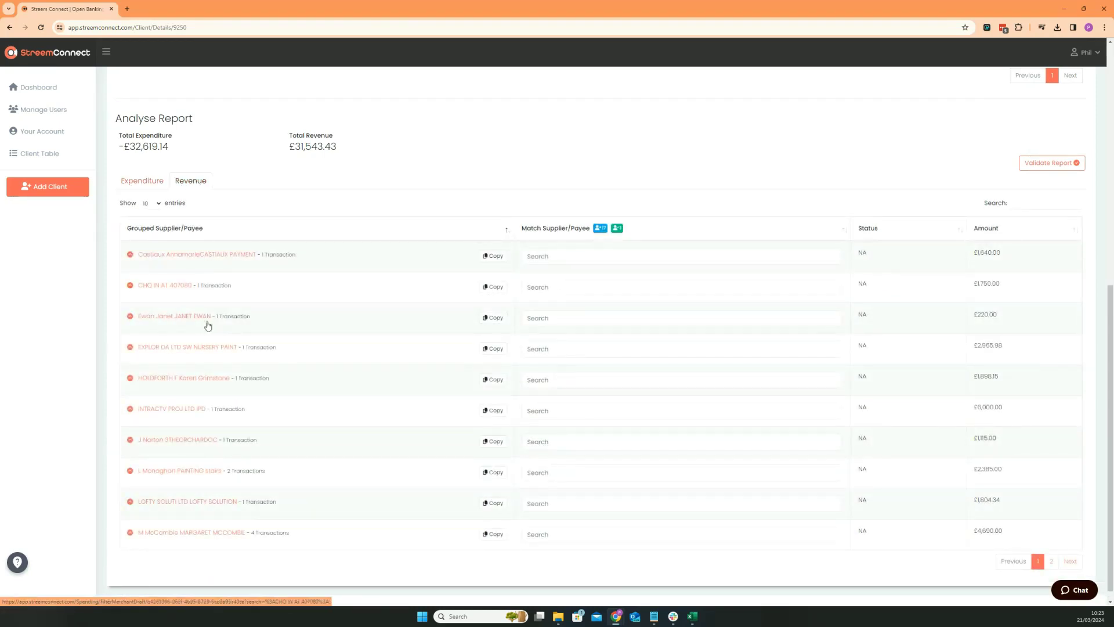
left_click(493, 289)
left_click(580, 289)
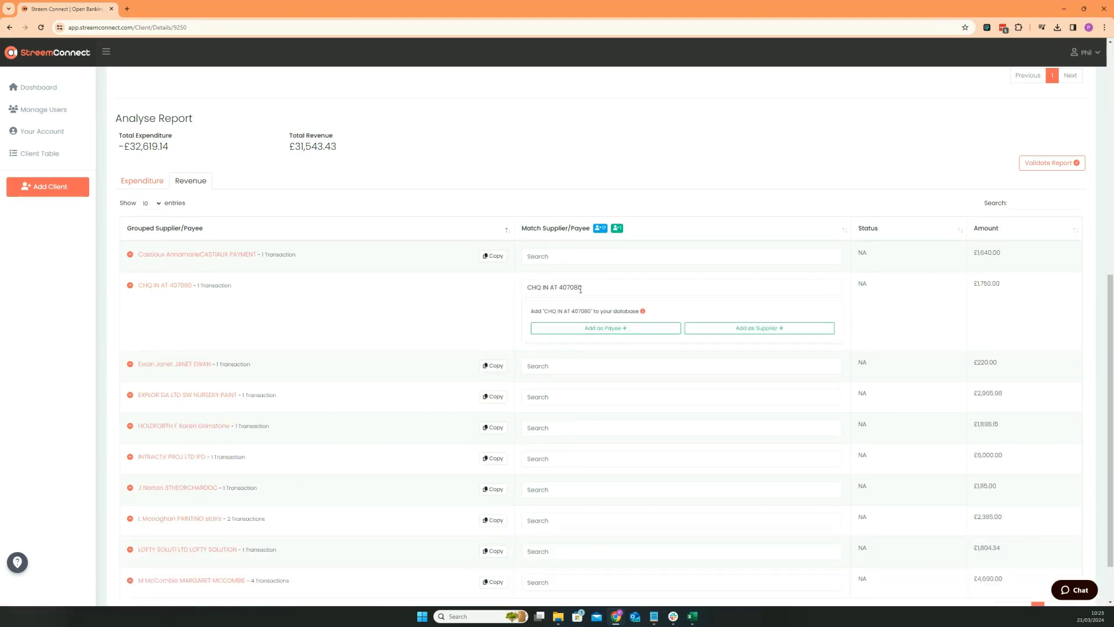
left_click(144, 184)
scroll(273, 397, "up", 2)
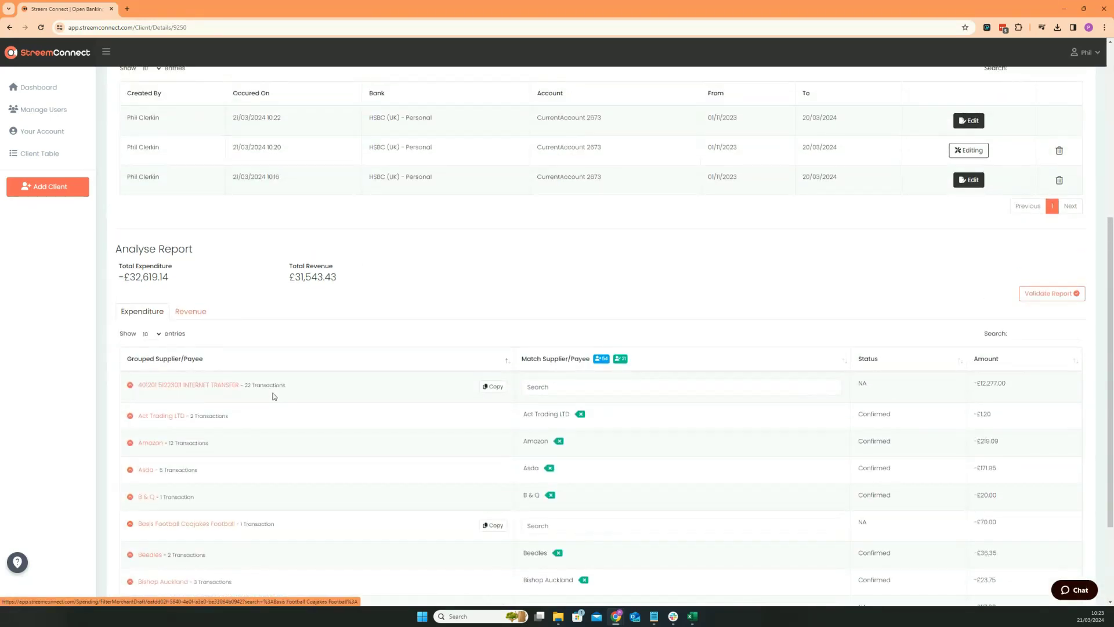
scroll(274, 397, "down", 1)
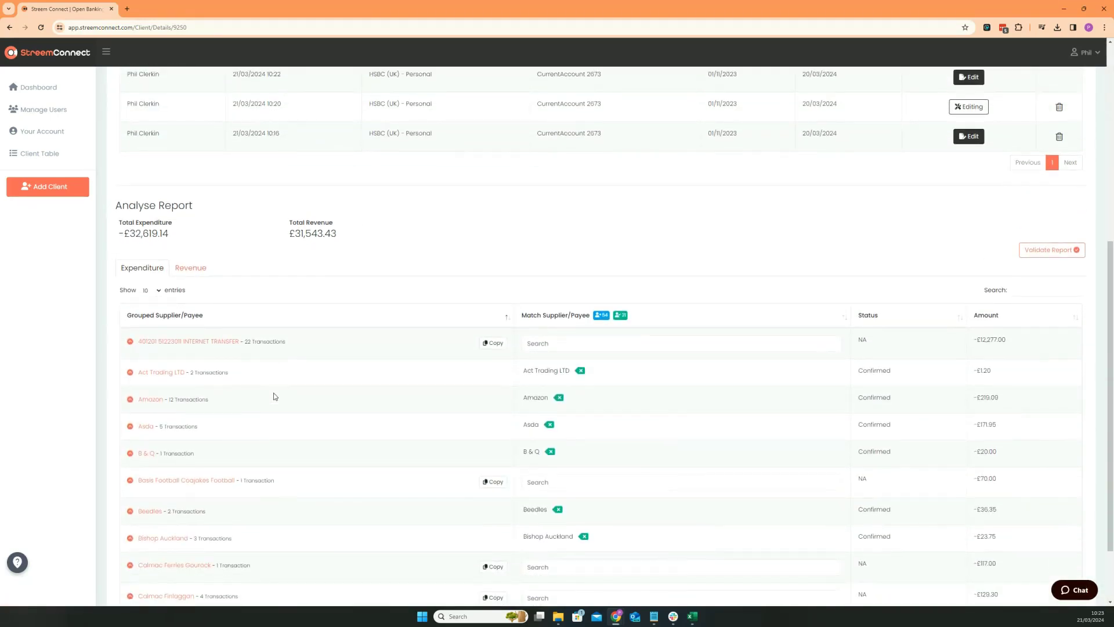
scroll(275, 397, "down", 1)
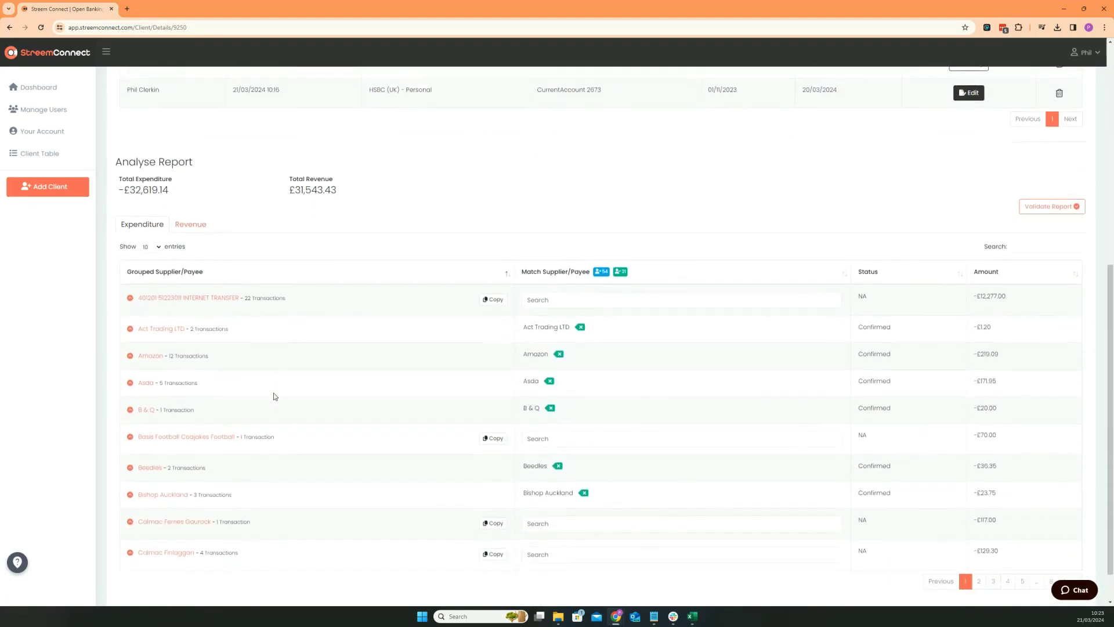
Step: Validate the report and export its data despite the unmatched records
left_click(1053, 208)
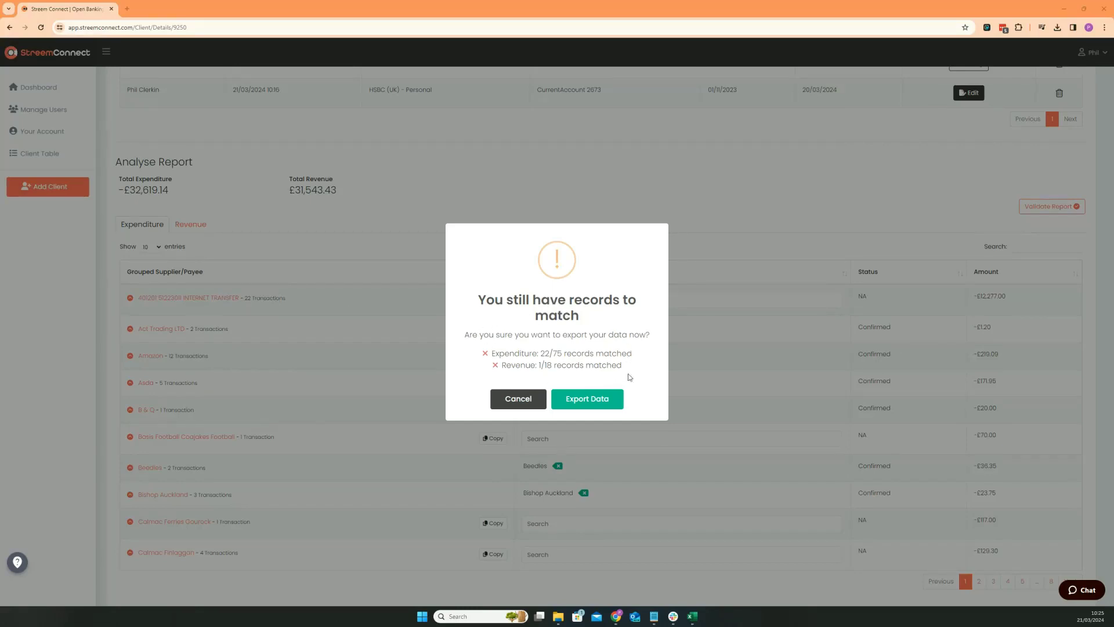
left_click(595, 400)
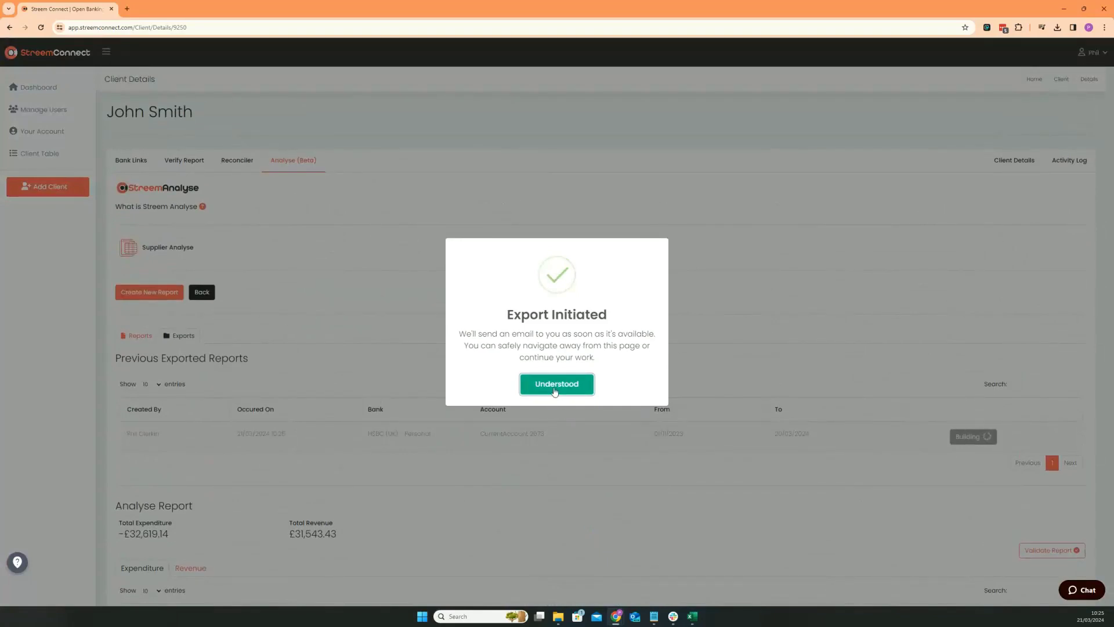
left_click(555, 386)
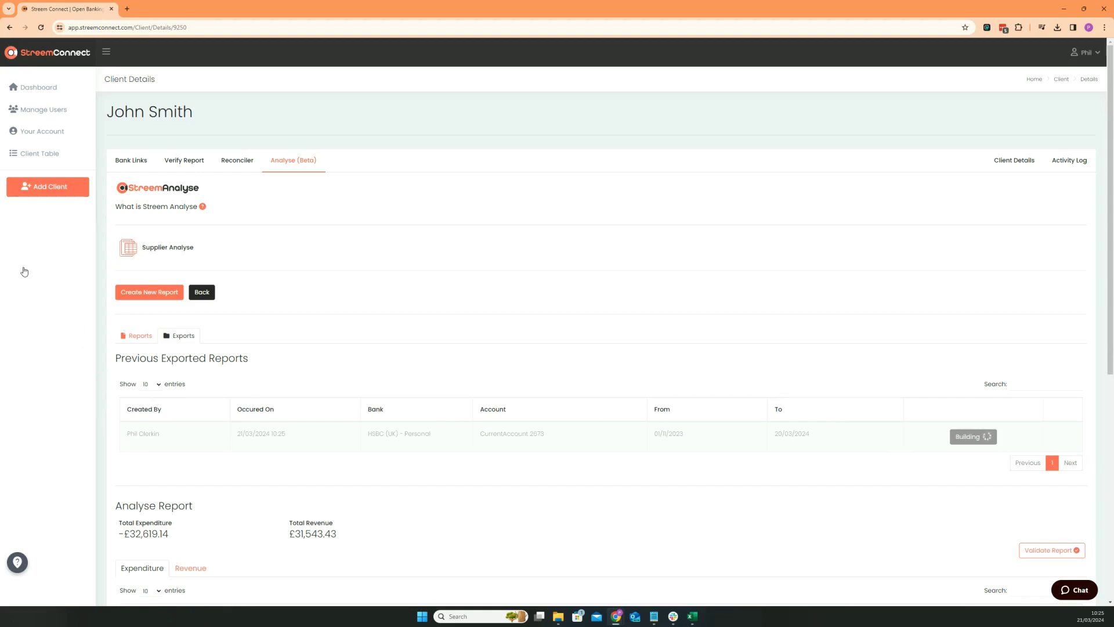
Step: Download the finished export and open the Excel workbook maximised
left_click(961, 439)
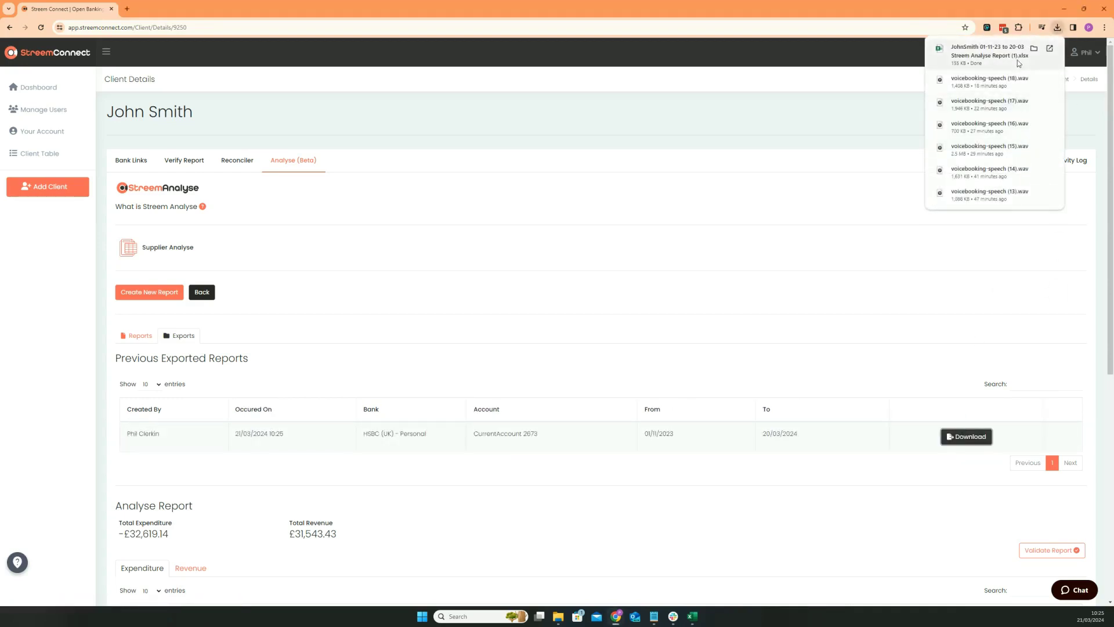
left_click(1018, 61)
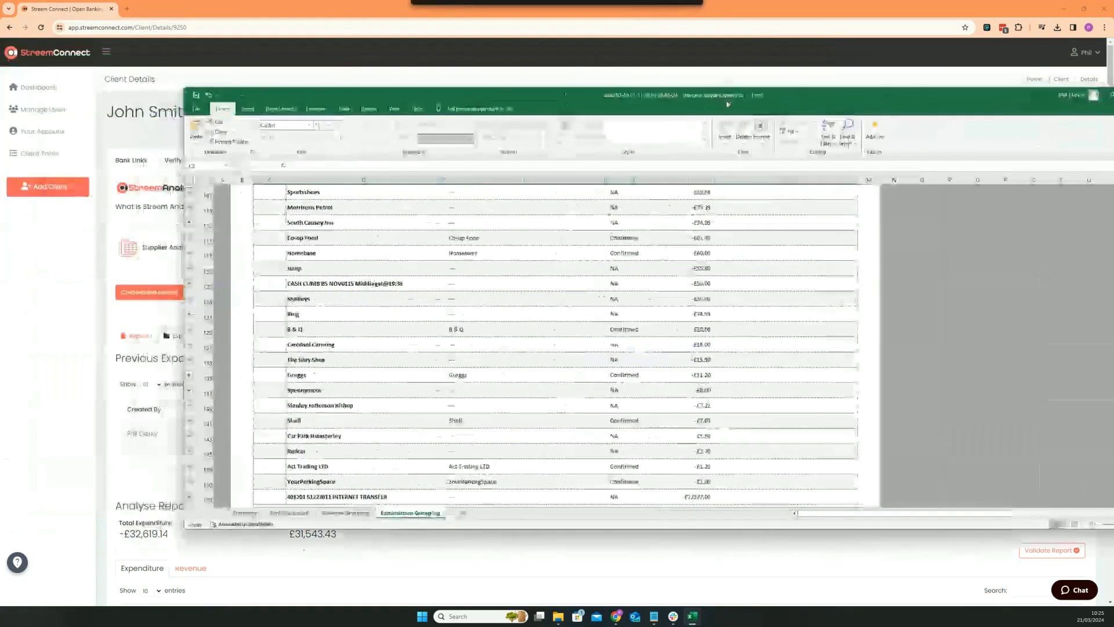
double_click(732, 94)
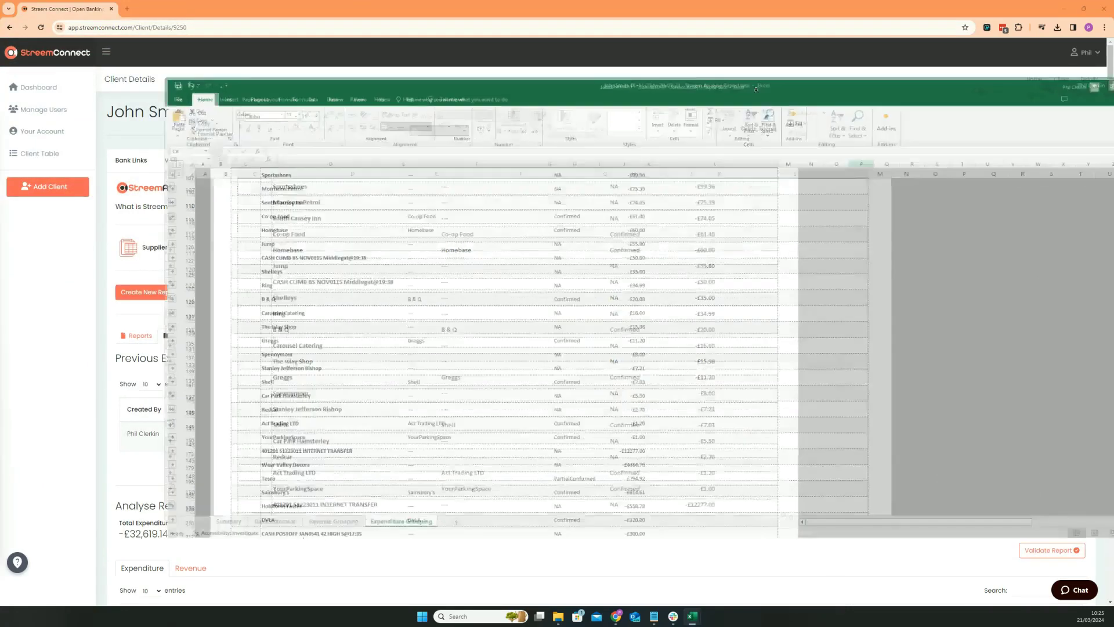
Step: Review the Summary and Bank Statement sheets of the workbook
scroll(310, 542, "up", 3)
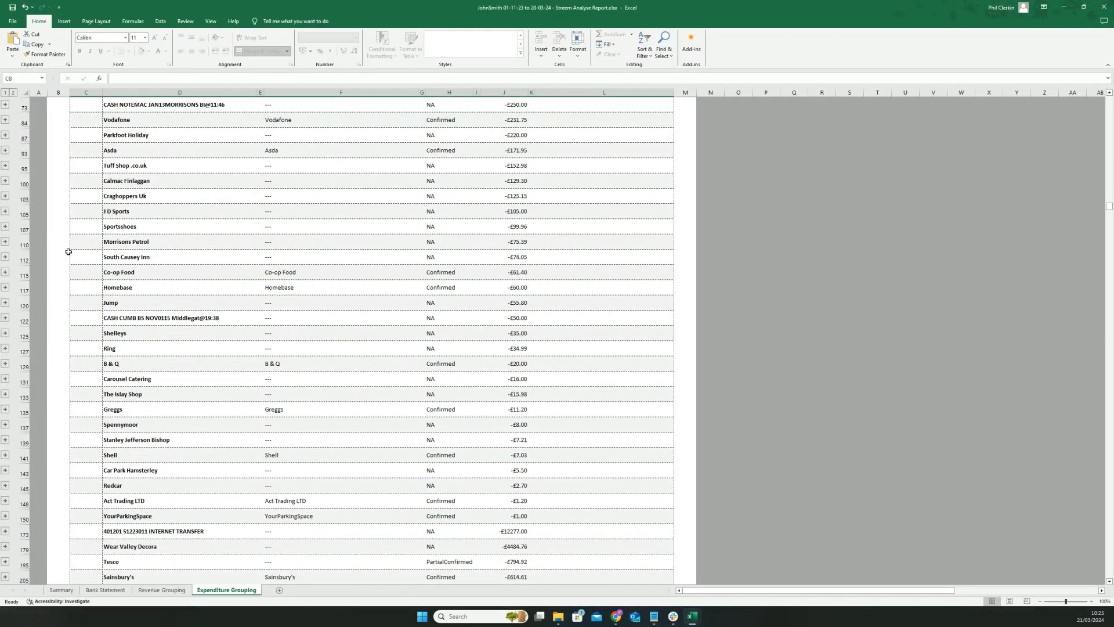
left_click(67, 587)
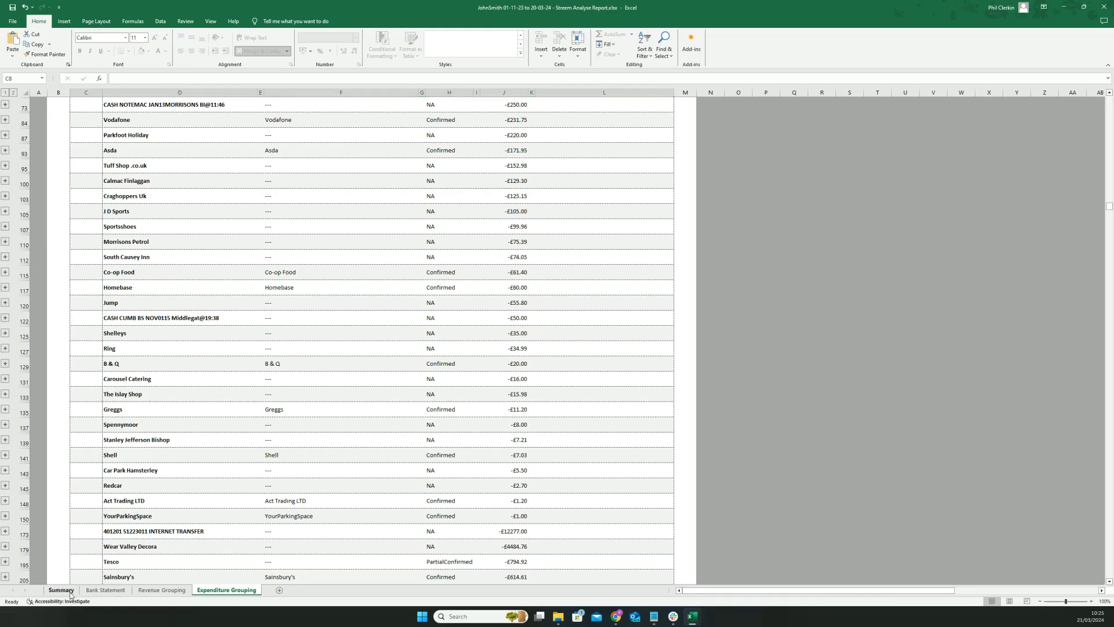
left_click(107, 591)
scroll(302, 481, "up", 10)
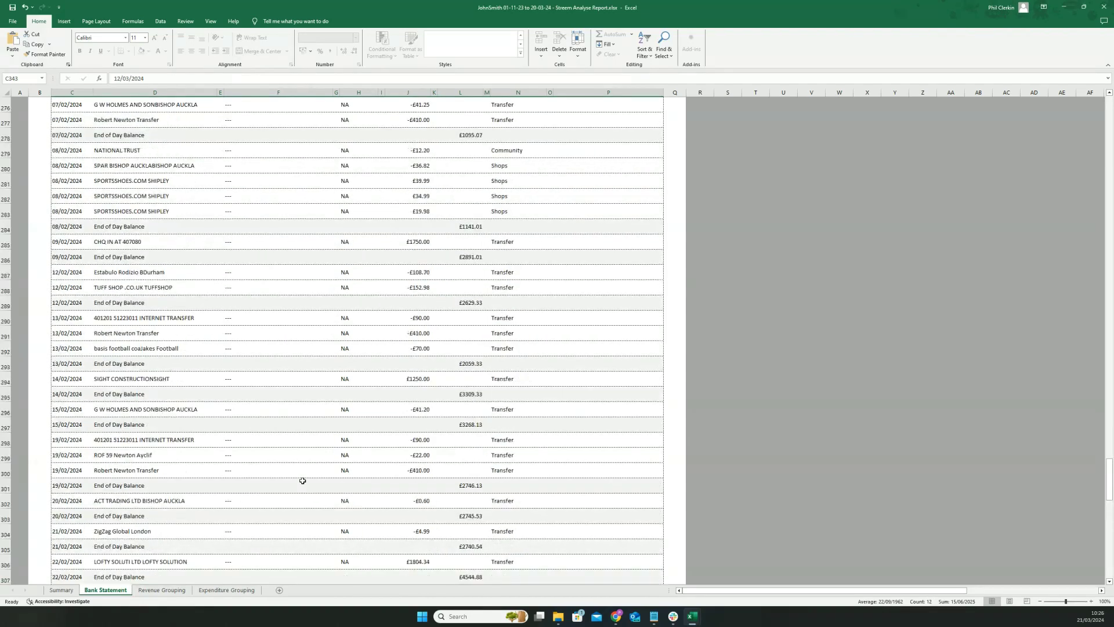
scroll(303, 480, "up", 18)
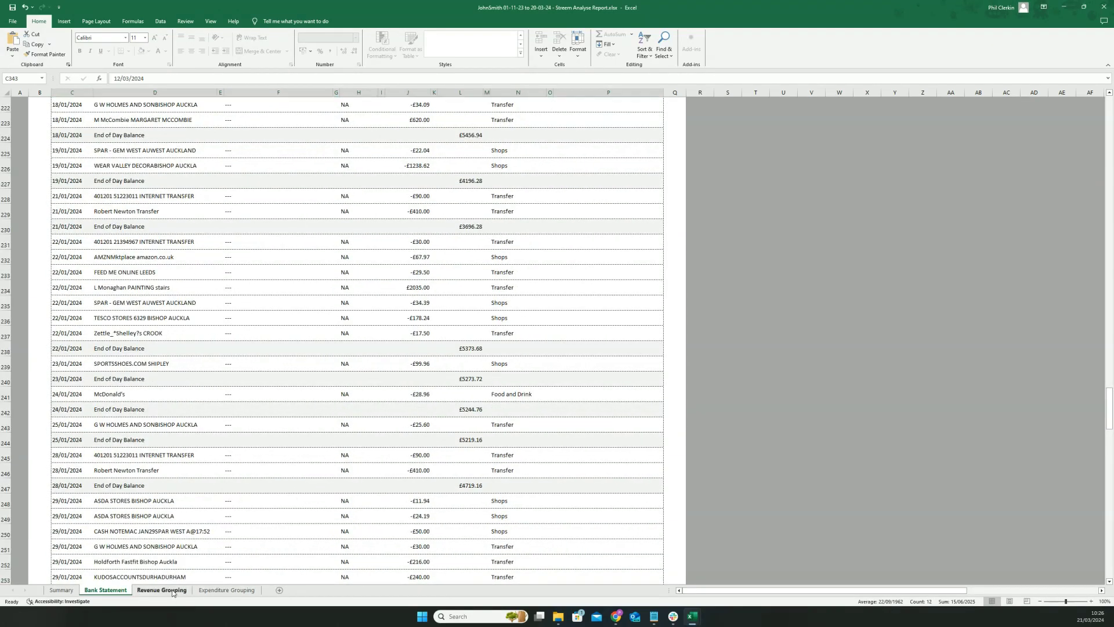
Step: In Revenue Grouping, expand CHQ IN AT 407080 and trace it to the bank statement
left_click(162, 590)
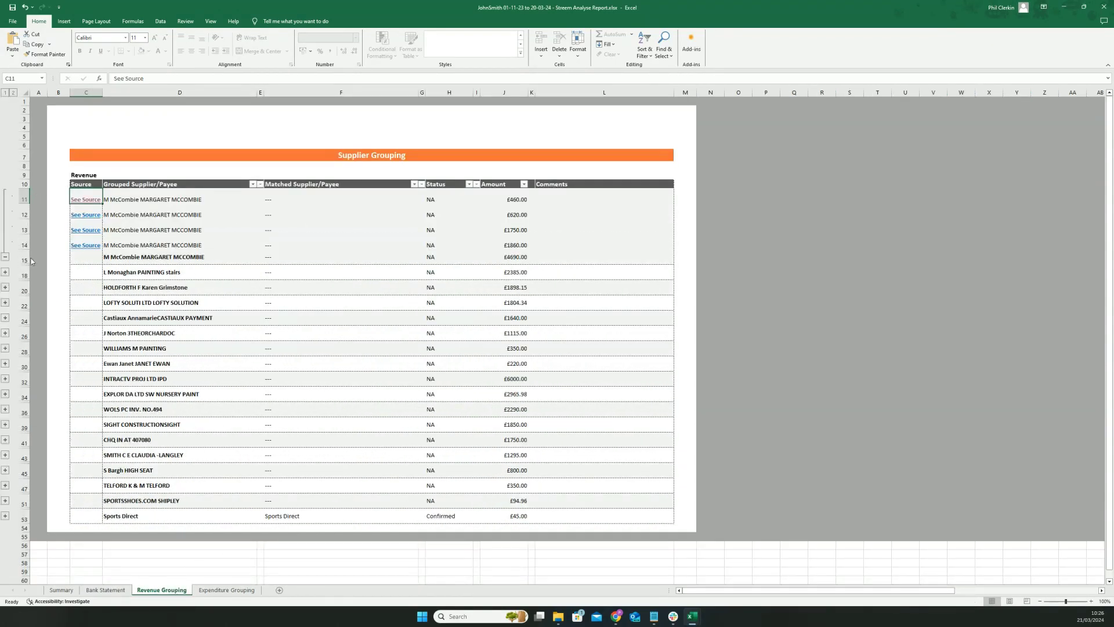
left_click(5, 440)
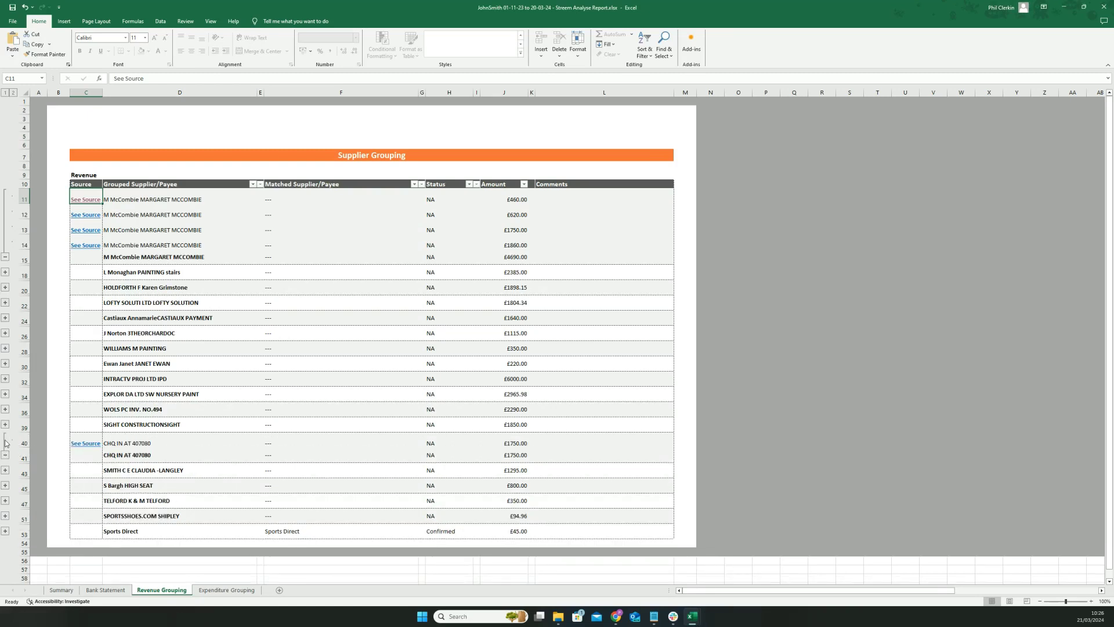
left_click(84, 443)
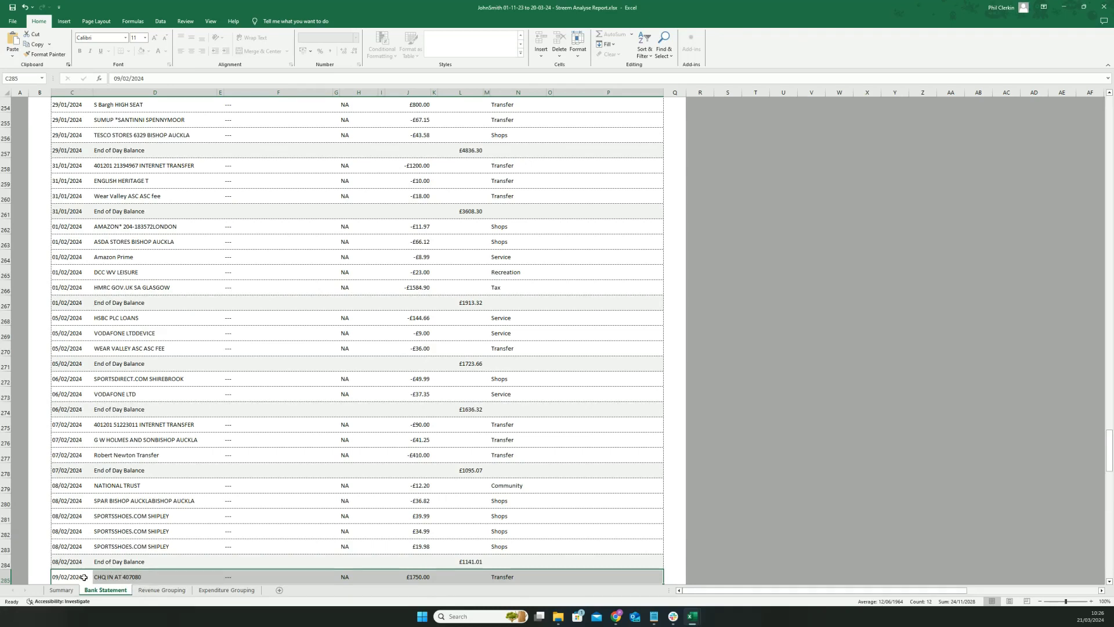
Step: In Expenditure Grouping, expand Hmrc Gov.uk and trace it to its bank statement line
left_click(227, 590)
scroll(198, 444, "up", 3)
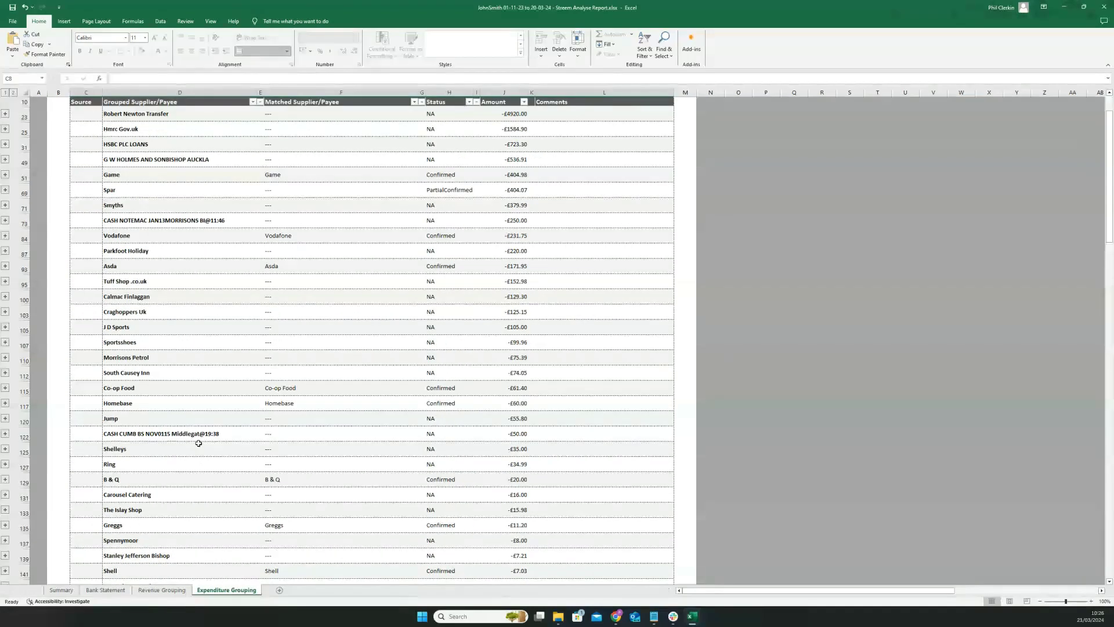
scroll(199, 443, "up", 3)
scroll(56, 172, "down", 3)
left_click(6, 129)
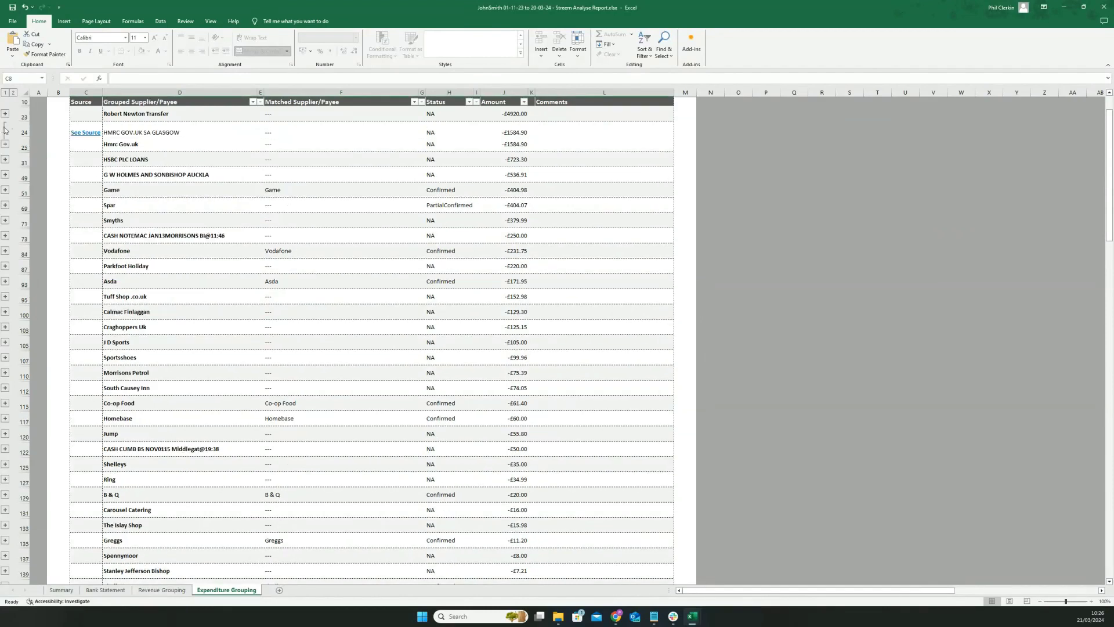
left_click(84, 133)
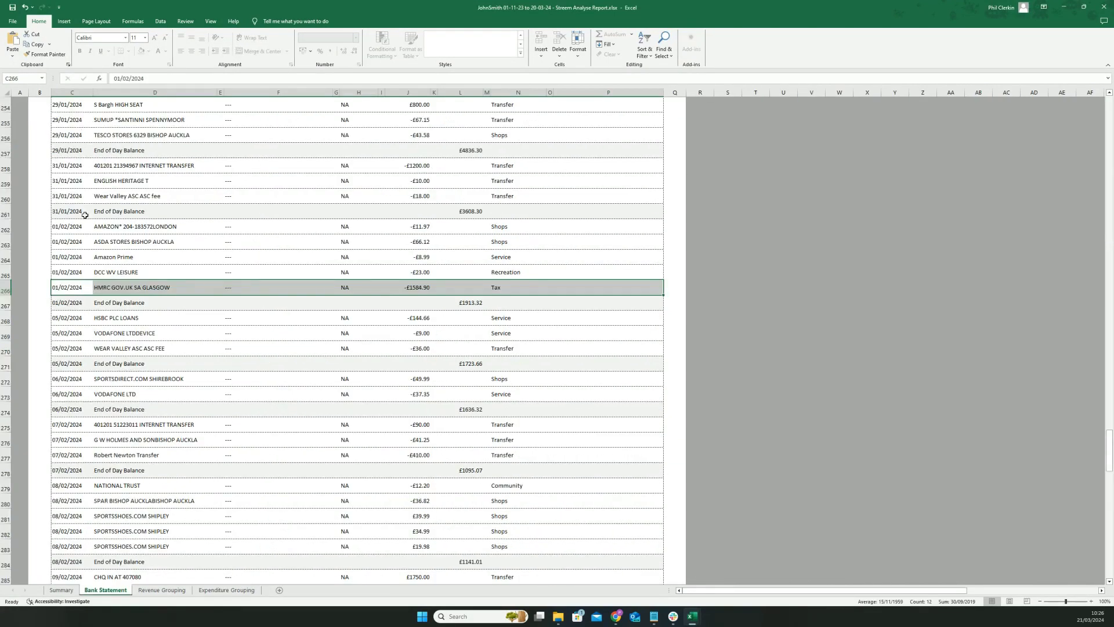